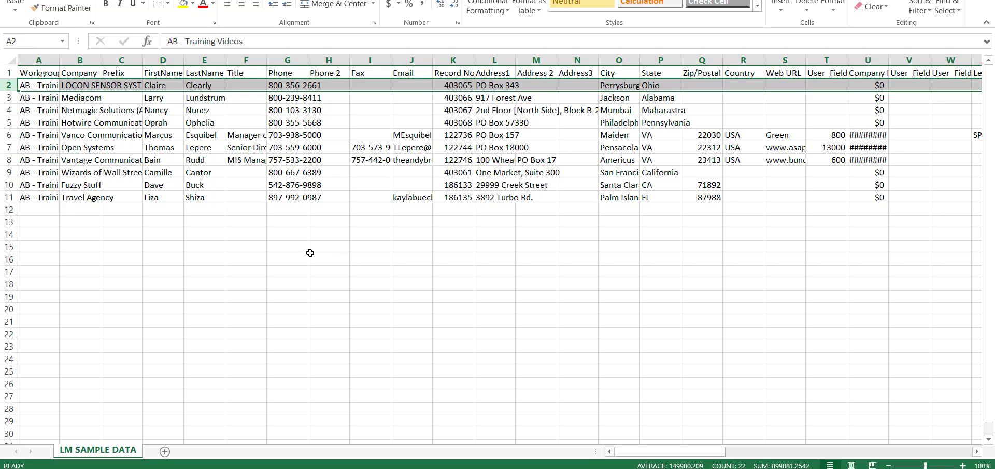
# Save the workbook as LM SAMPLE DATA in CSV (Comma delimited) format and keep using that format
pyautogui.click(13, 75)
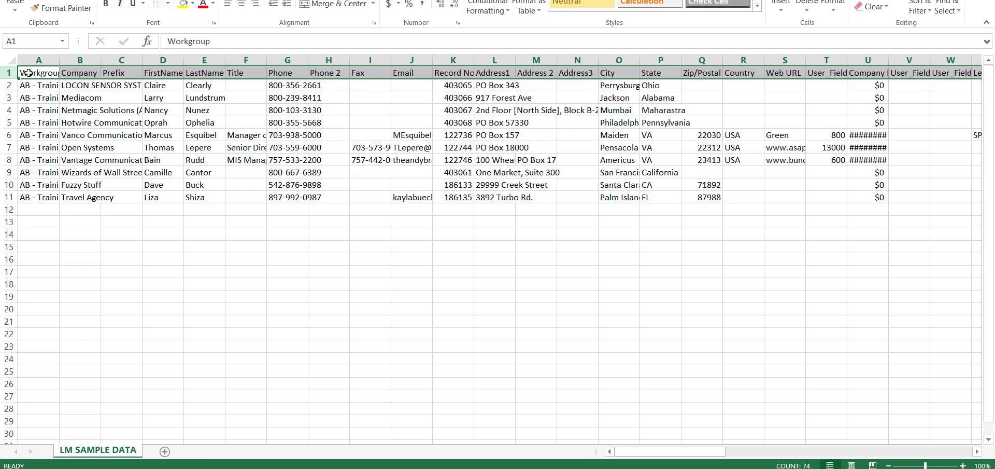
pyautogui.click(10, 85)
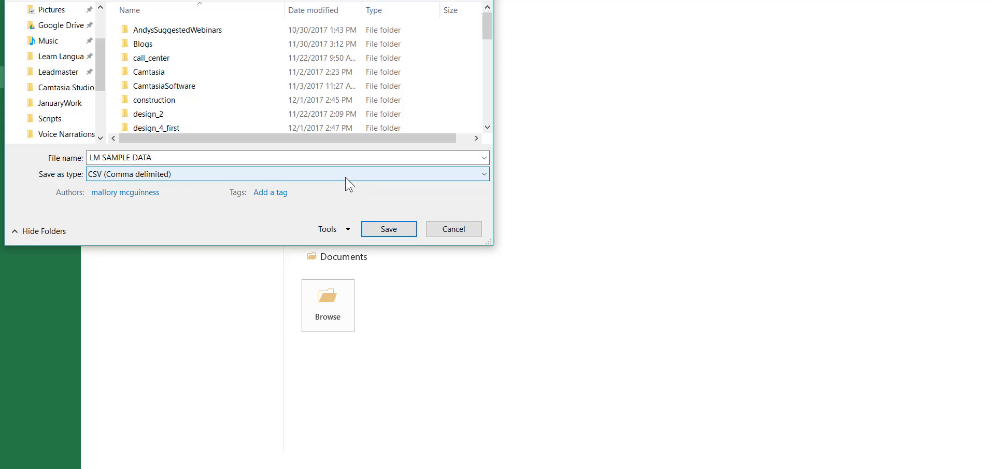
pyautogui.click(345, 177)
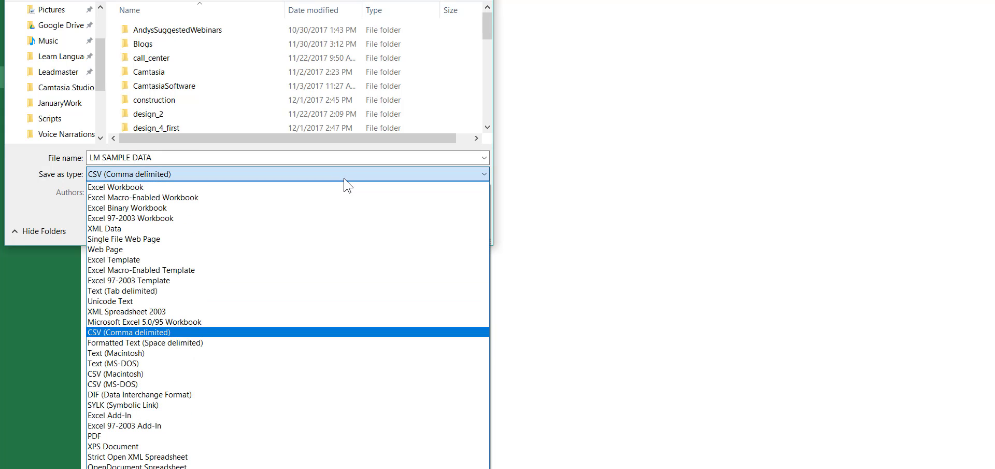
pyautogui.click(336, 332)
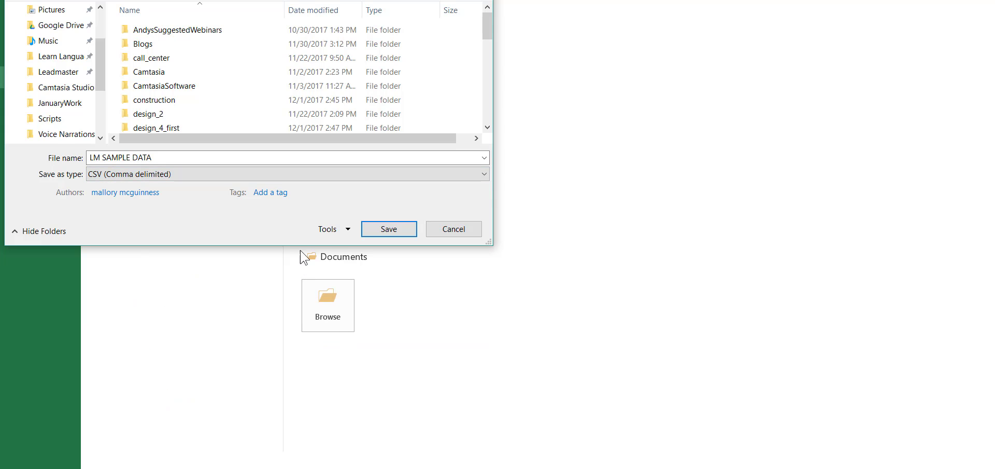
pyautogui.click(377, 231)
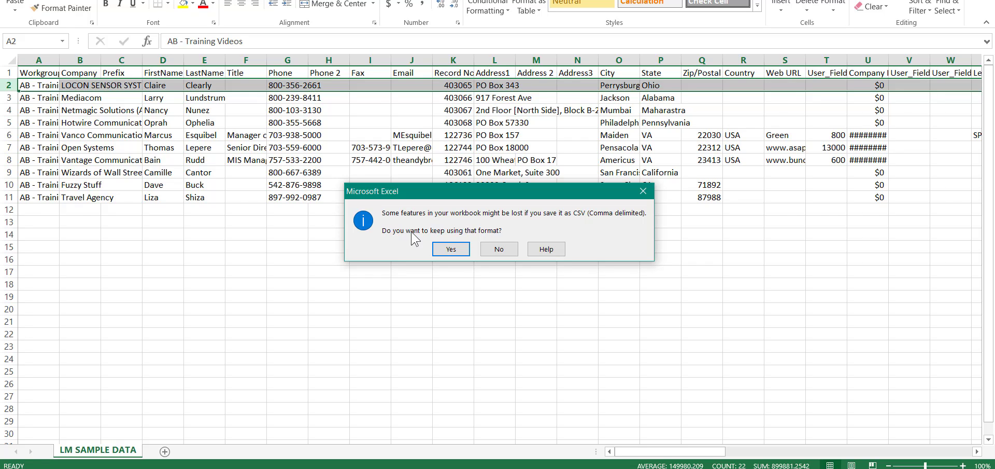
pyautogui.click(450, 250)
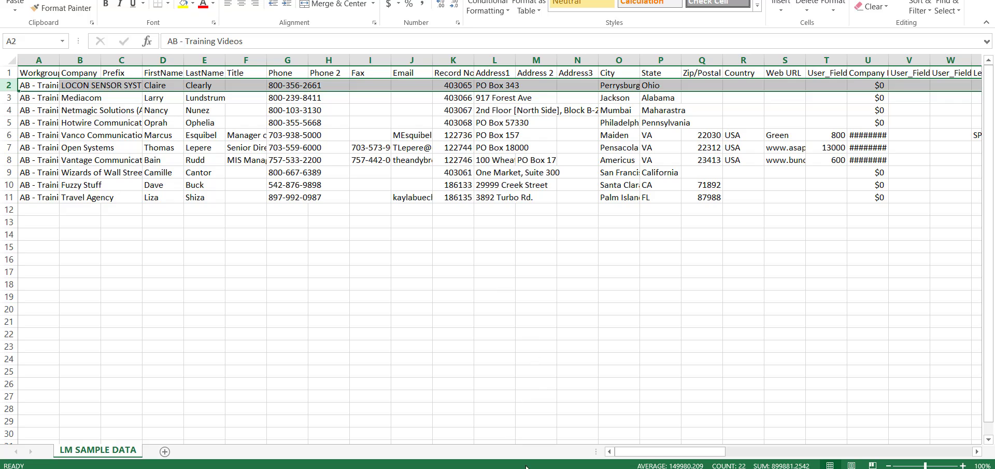
# Switch to LeadMaster and start a records import into the AB - Training Videos workgroup
pyautogui.click(403, 468)
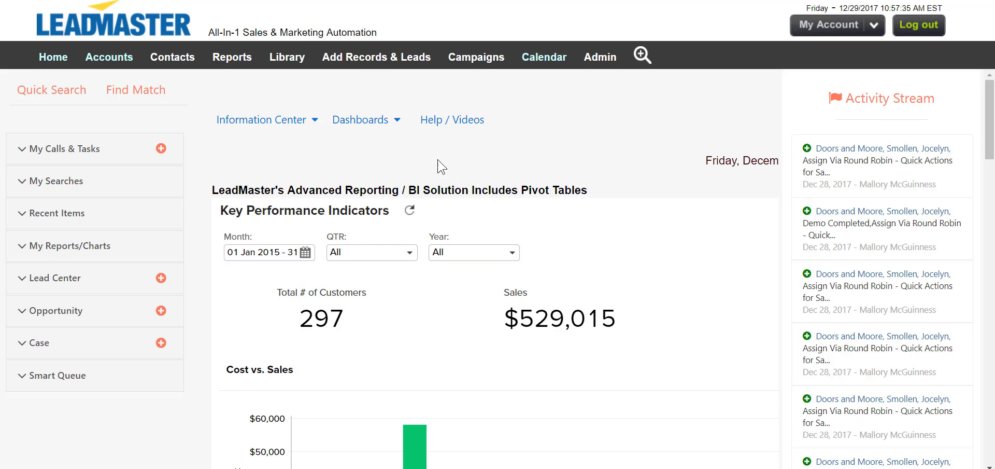
pyautogui.moveTo(406, 66)
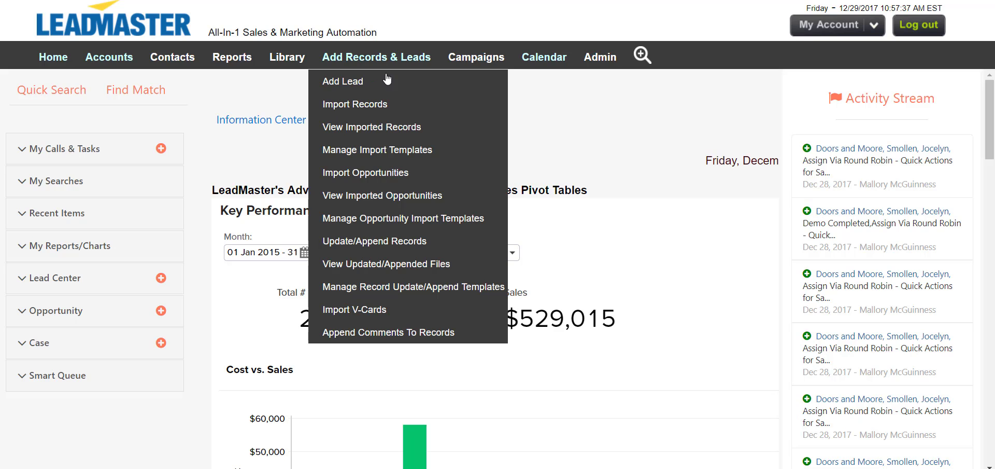
pyautogui.click(386, 104)
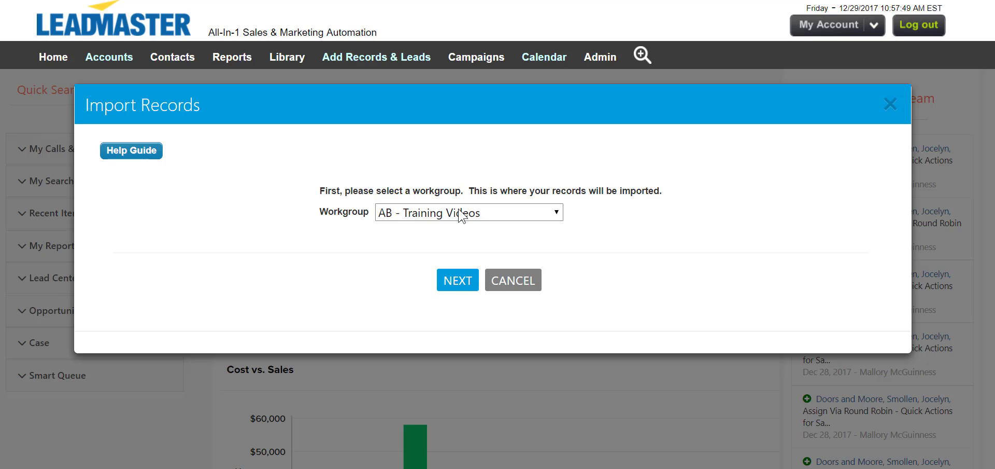
pyautogui.click(457, 281)
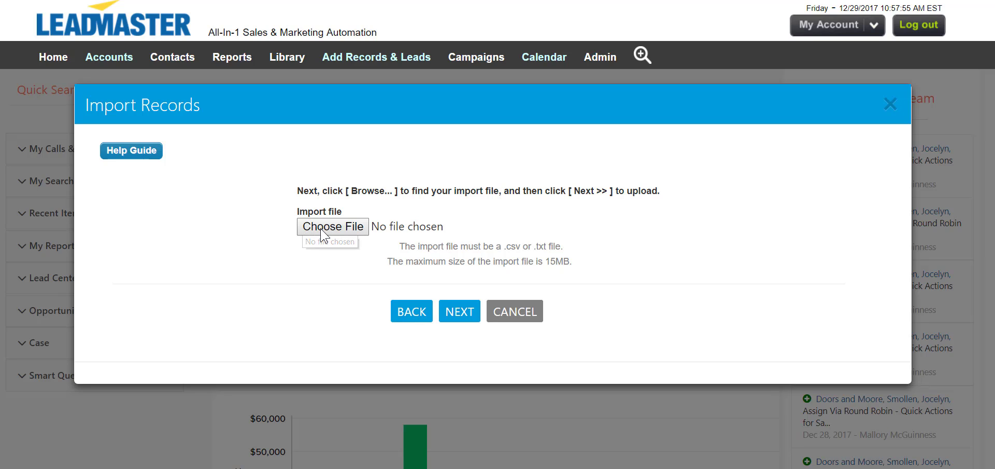
# Upload LM SAMPLE DATA.csv as the import file and continue with a new import template
pyautogui.click(315, 230)
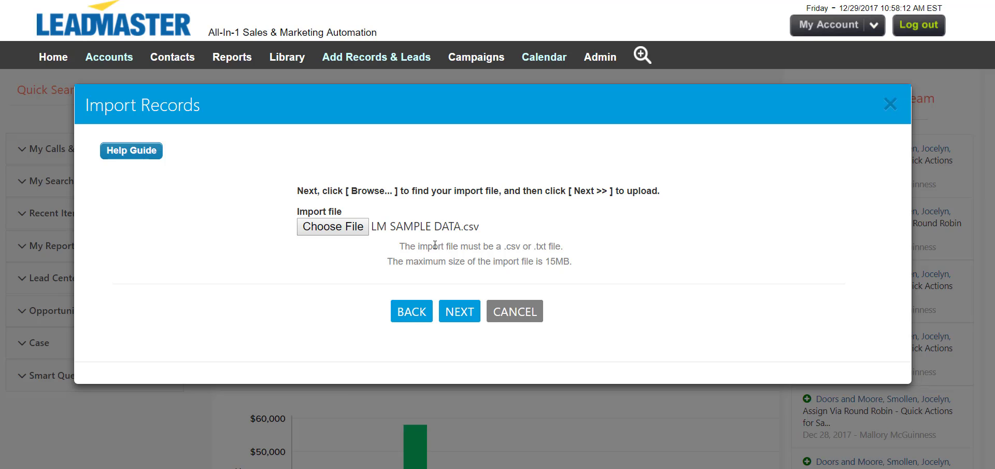
pyautogui.click(468, 320)
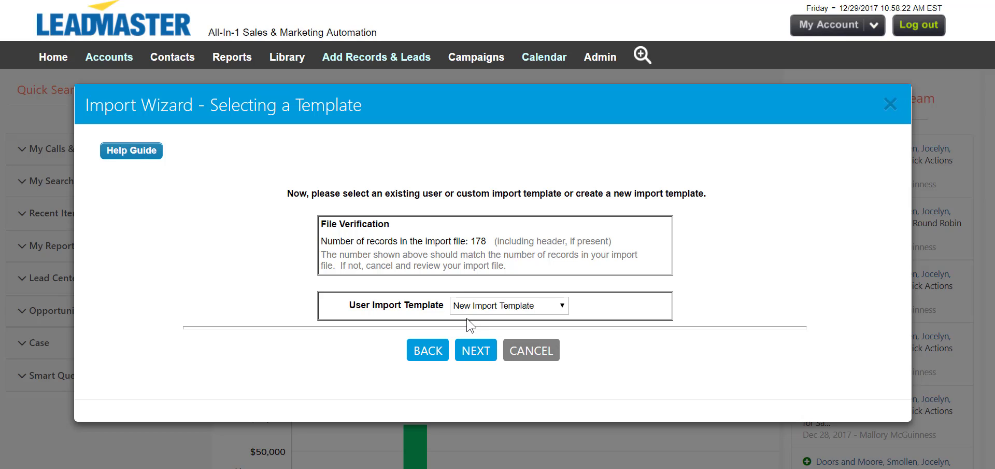
pyautogui.click(473, 311)
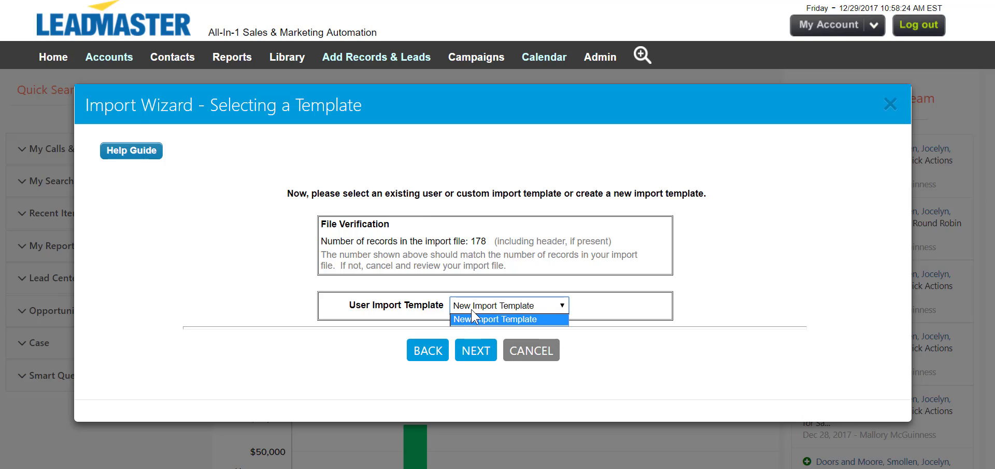
pyautogui.click(473, 319)
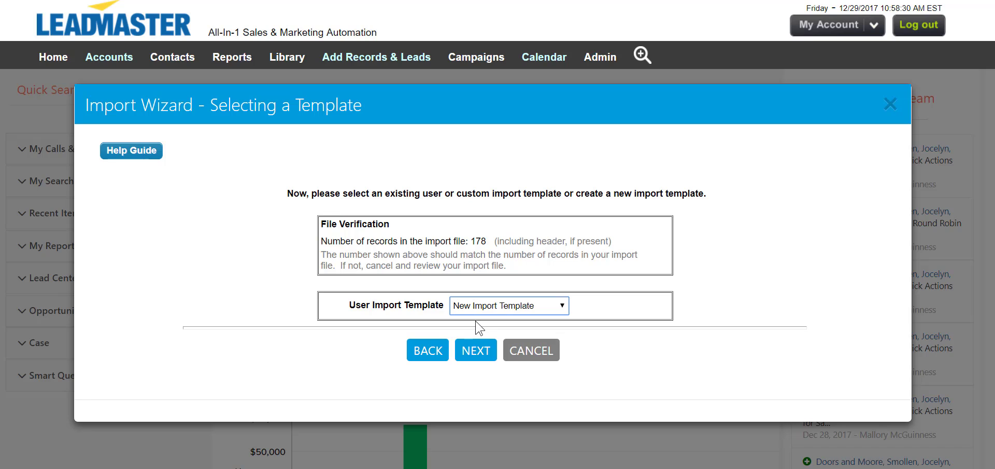
pyautogui.click(484, 350)
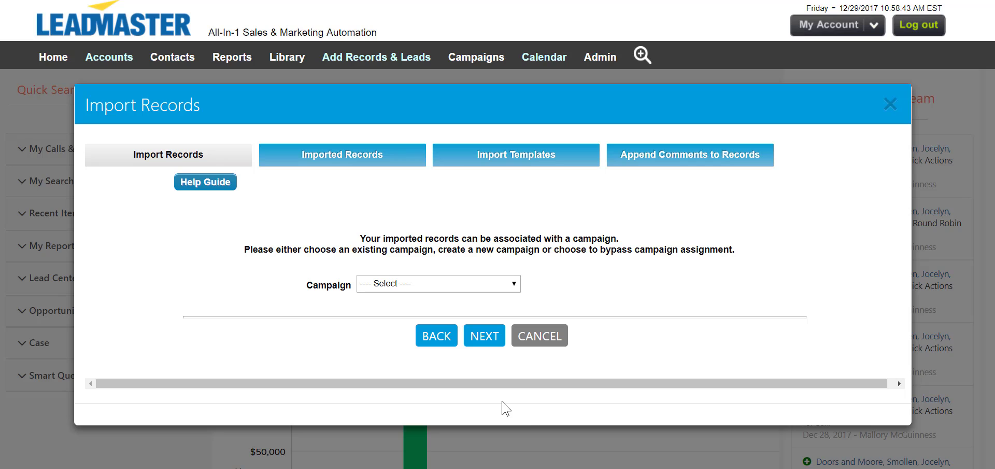
# Associate the import with the 123 Sample Campaign and accept that the file contains a header record
pyautogui.click(474, 285)
pyautogui.click(470, 333)
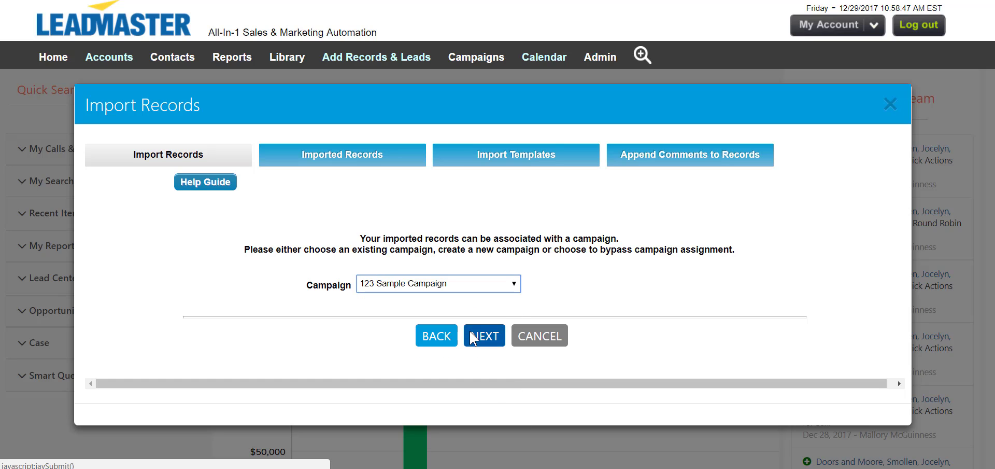
pyautogui.click(479, 338)
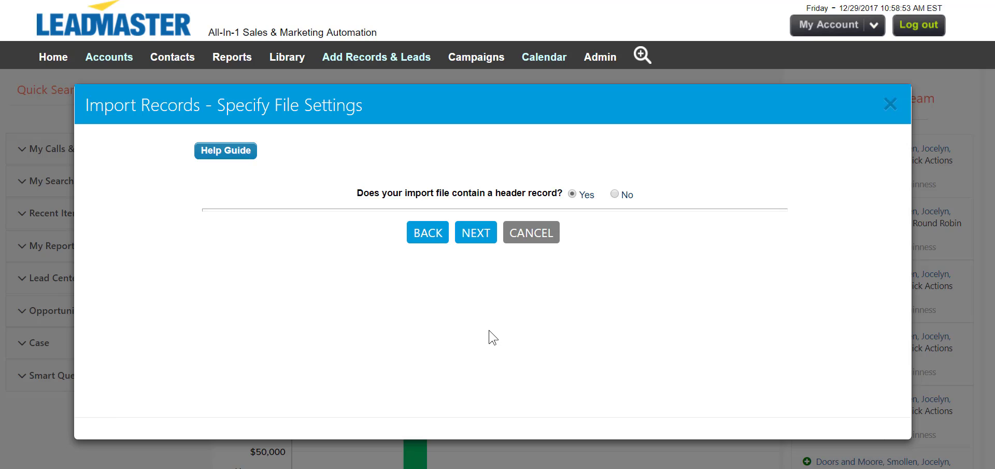
pyautogui.click(482, 235)
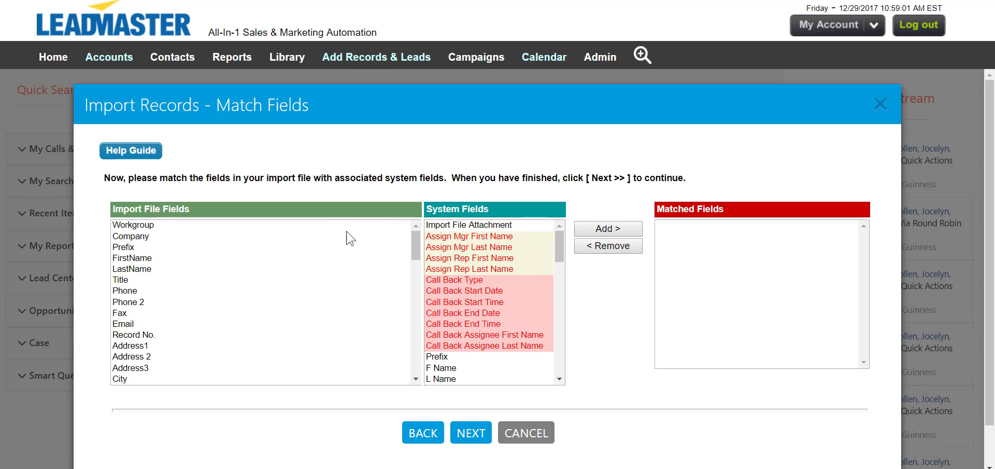
# Match the Company field of the import file with the Company system field
pyautogui.click(308, 228)
pyautogui.click(308, 233)
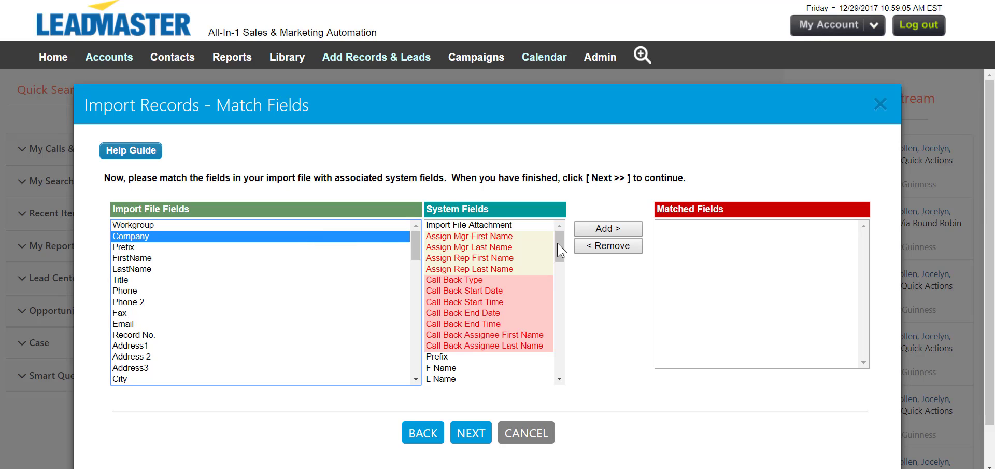
pyautogui.moveTo(560, 247); pyautogui.dragTo(564, 270)
pyautogui.click(516, 308)
pyautogui.click(612, 229)
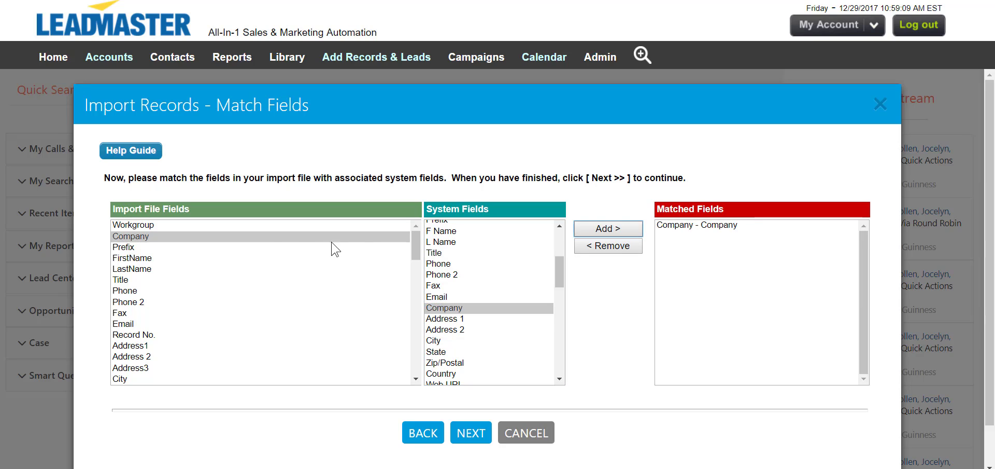
# Match Prefix, FirstName, LastName, Title, Phone, Phone 2, Fax, Email, Address1, Address 2 and City with their system fields and proceed
pyautogui.click(268, 247)
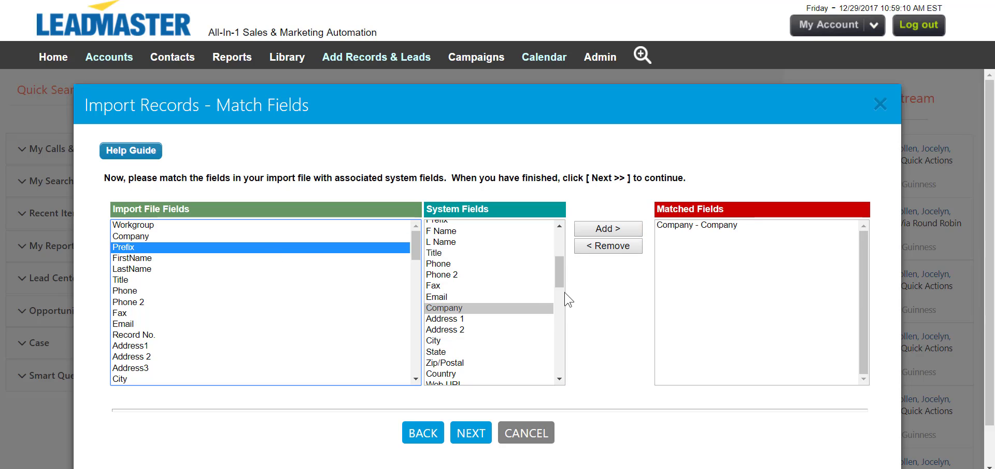
pyautogui.moveTo(559, 272); pyautogui.dragTo(556, 251)
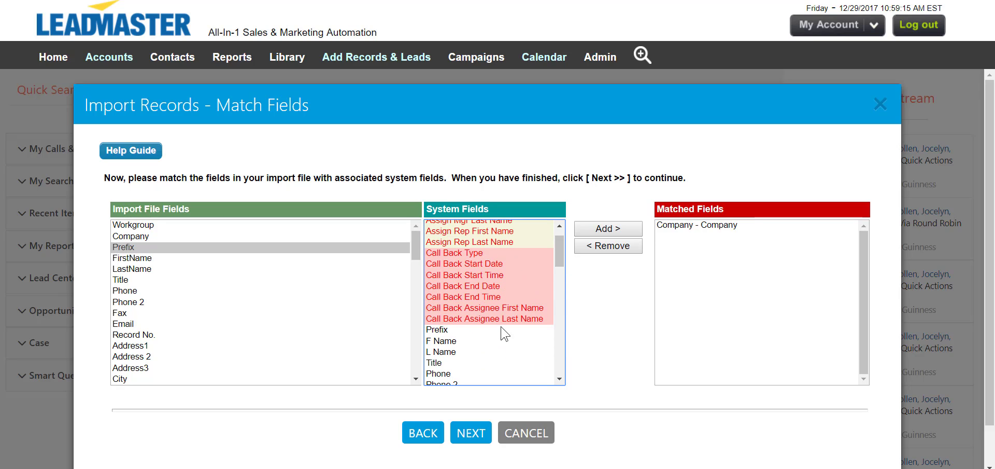
pyautogui.click(506, 330)
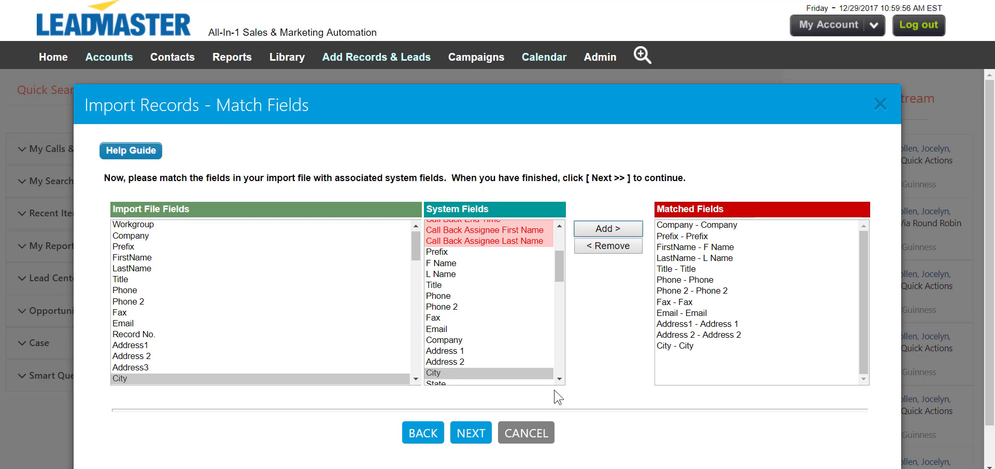
pyautogui.click(473, 433)
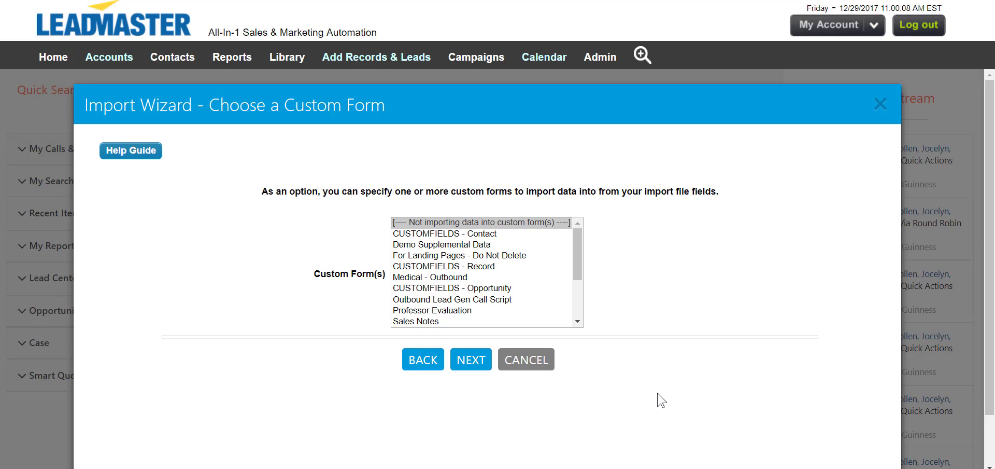
# Choose the Demo Supplemental Data custom form and match the import file's Comments field with the form's Comments field
pyautogui.click(507, 246)
pyautogui.click(473, 361)
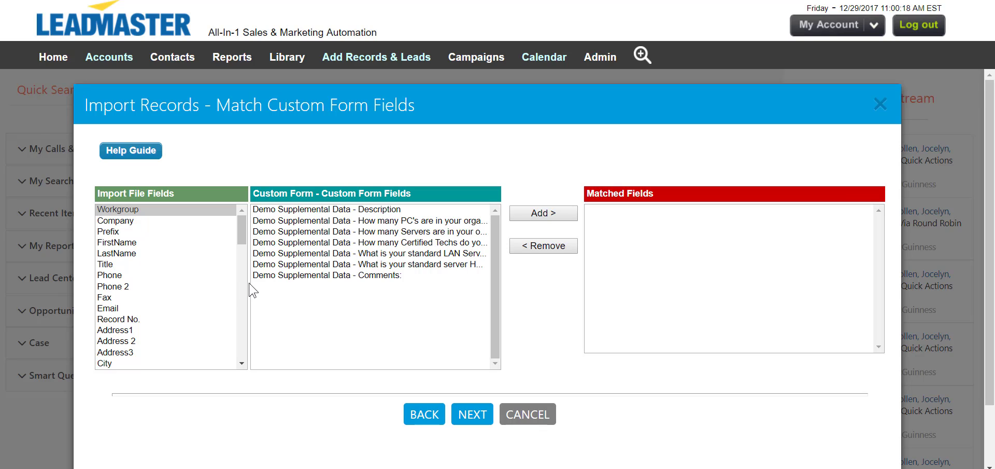
pyautogui.moveTo(245, 229); pyautogui.dragTo(246, 342)
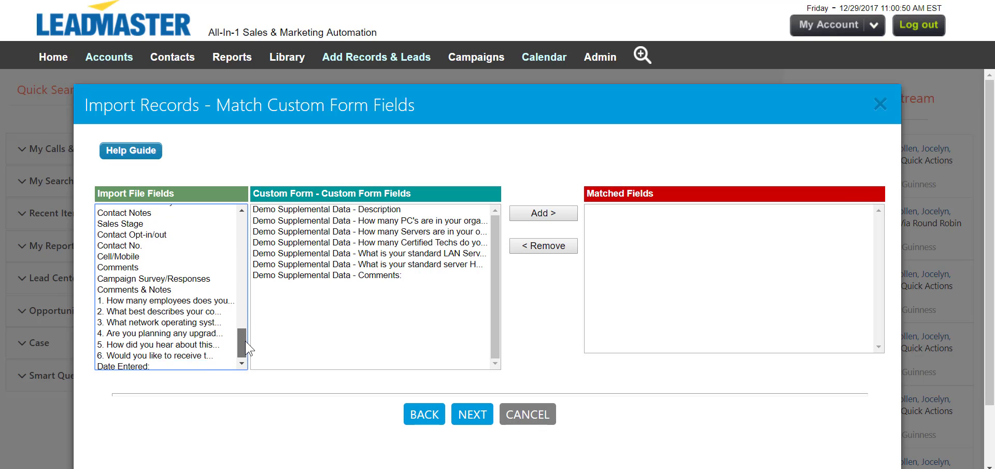
pyautogui.click(172, 265)
pyautogui.click(292, 275)
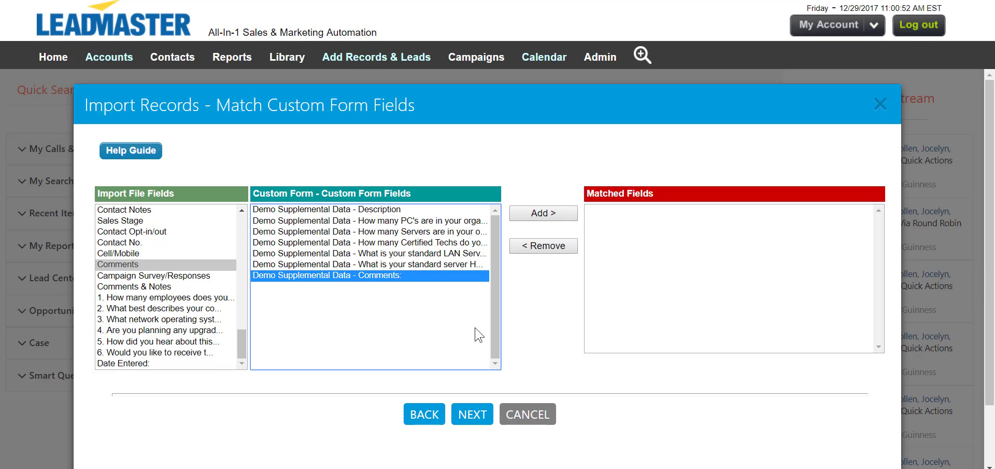
pyautogui.click(575, 215)
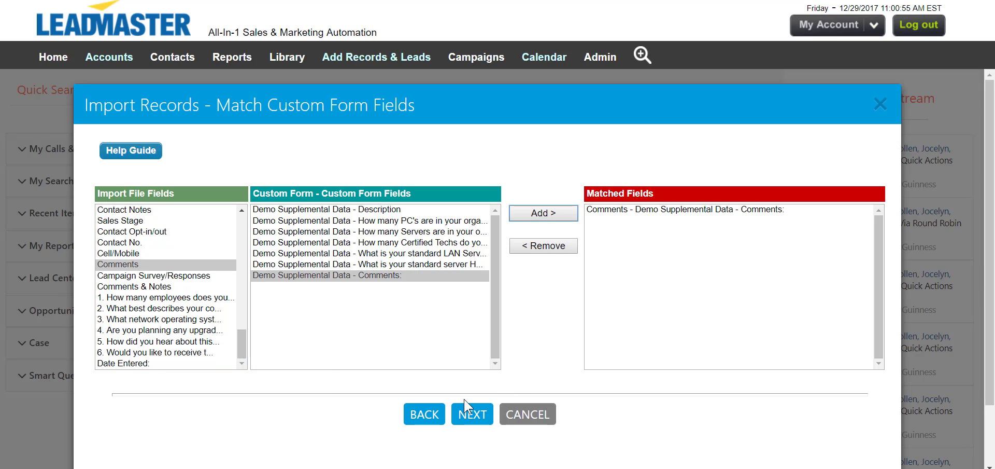
pyautogui.click(471, 415)
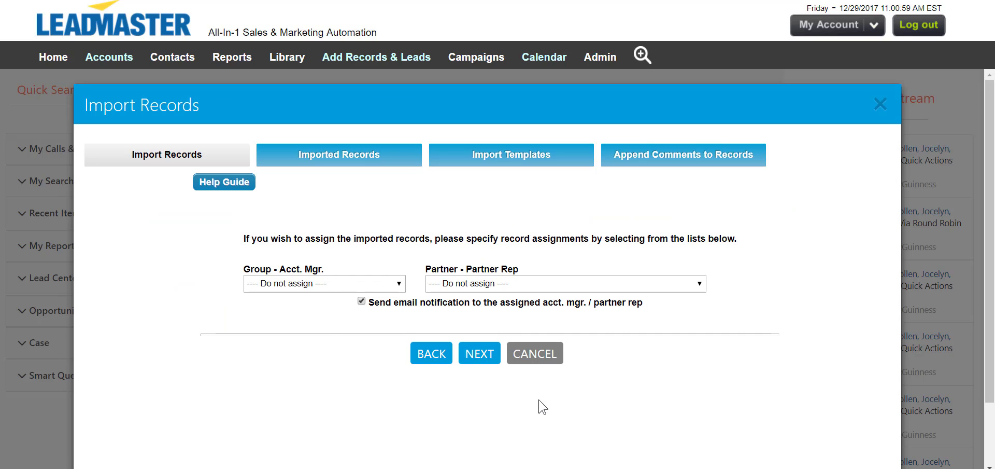
# Assign the imported records to the fourth listed Gulf Team account manager and the Advanced Systems partner rep
pyautogui.click(318, 289)
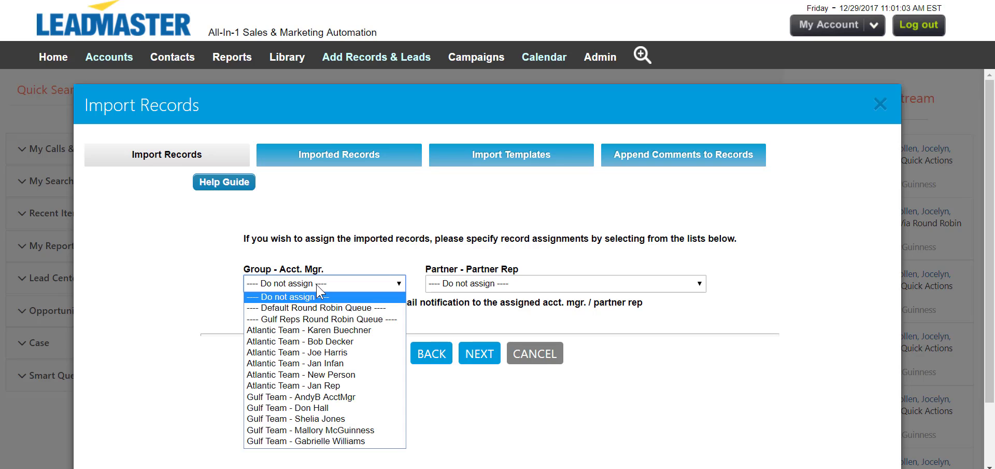
pyautogui.click(359, 432)
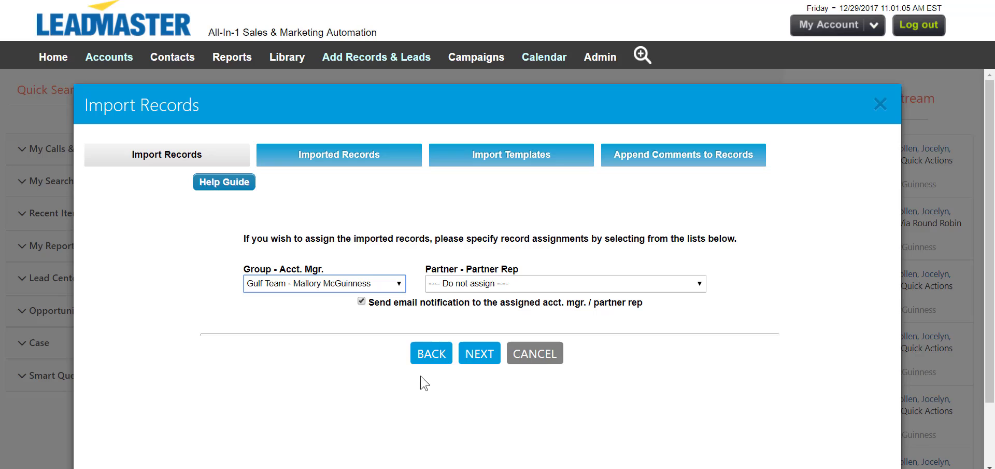
pyautogui.click(570, 286)
pyautogui.click(569, 341)
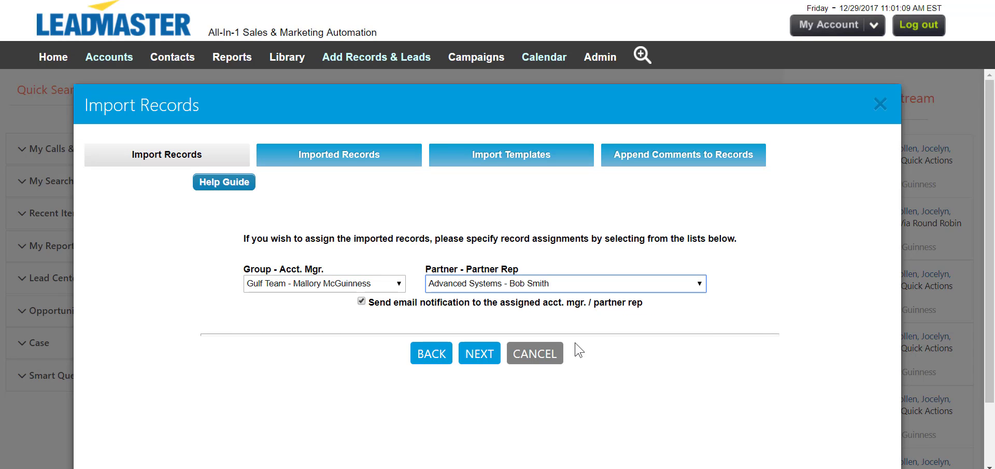
# Turn off email notification to the assigned account manager and partner rep, and decline loading additional contacts
pyautogui.click(361, 302)
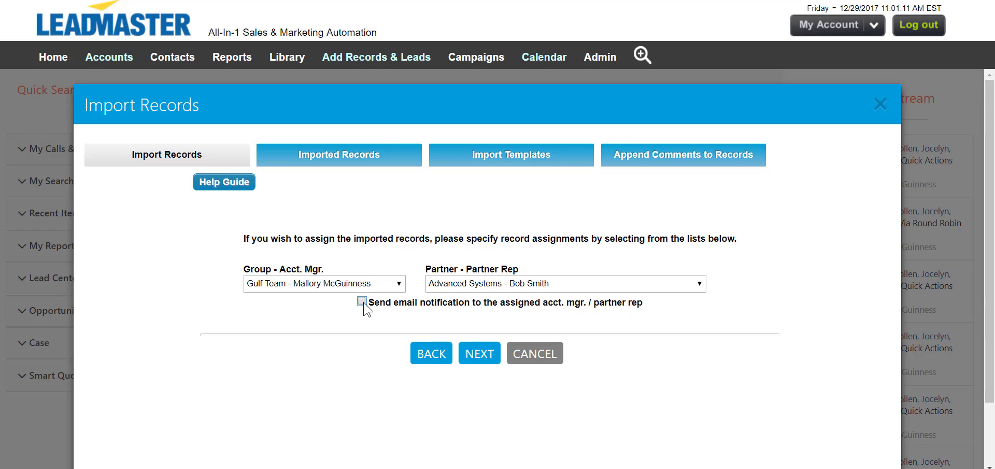
pyautogui.click(483, 357)
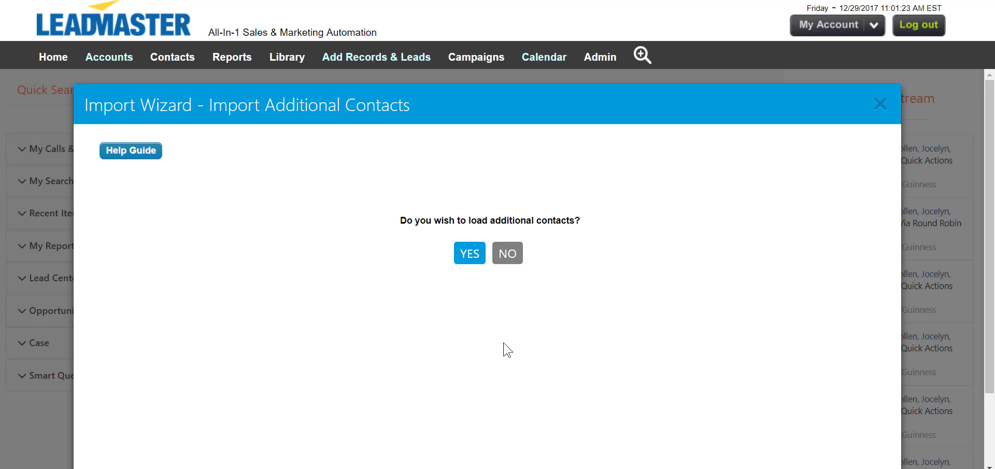
pyautogui.click(516, 261)
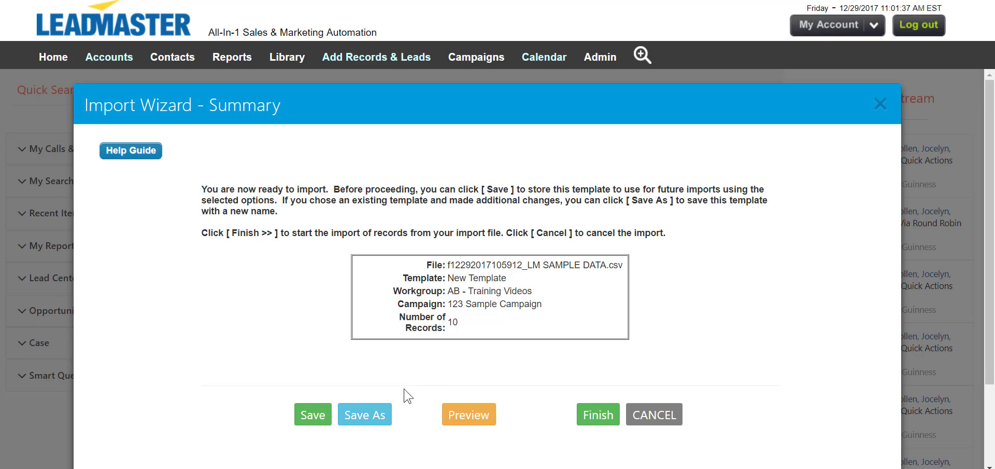
# Open and dismiss the form for saving the import template under a new name, and run the import of the sample data
pyautogui.click(380, 420)
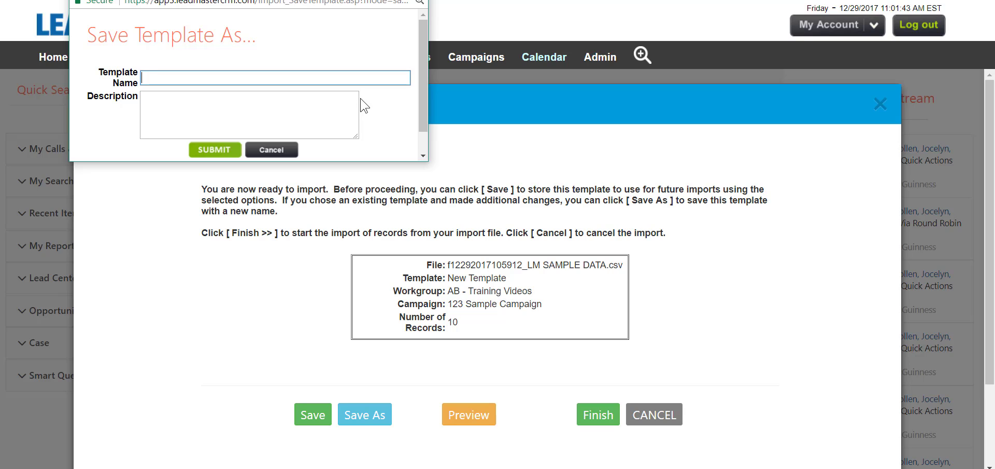
pyautogui.click(418, 2)
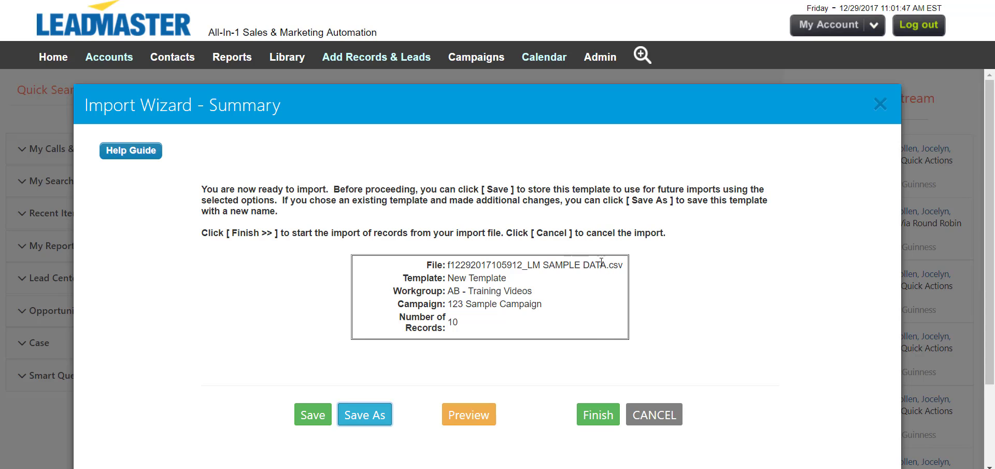
pyautogui.click(610, 415)
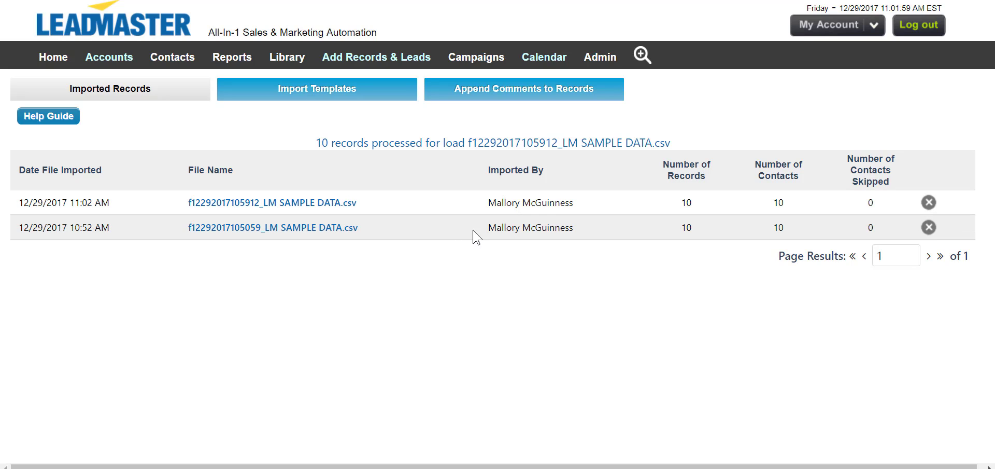
pyautogui.moveTo(473, 234); pyautogui.dragTo(914, 226)
pyautogui.click(711, 327)
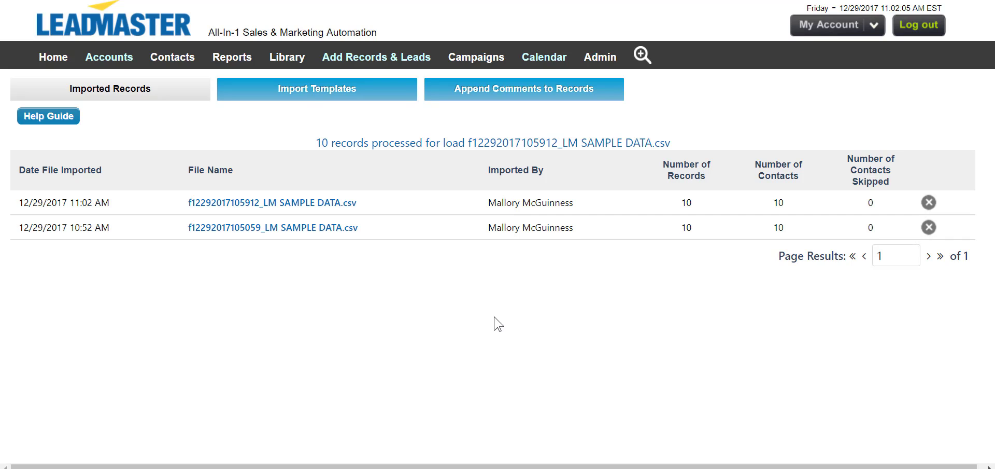
# Run a quick search without criteria from the home page and review the imported LOCON SENSOR SYSTEMS record's details
pyautogui.click(56, 61)
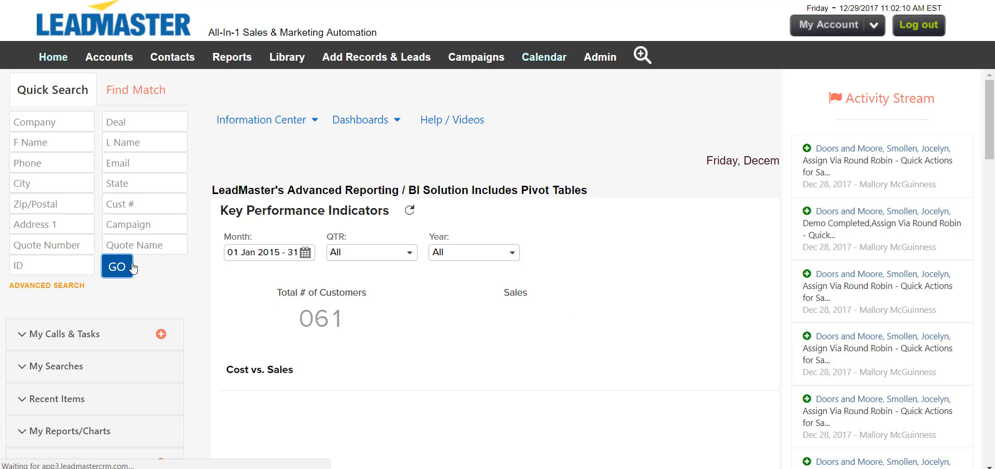
pyautogui.click(111, 268)
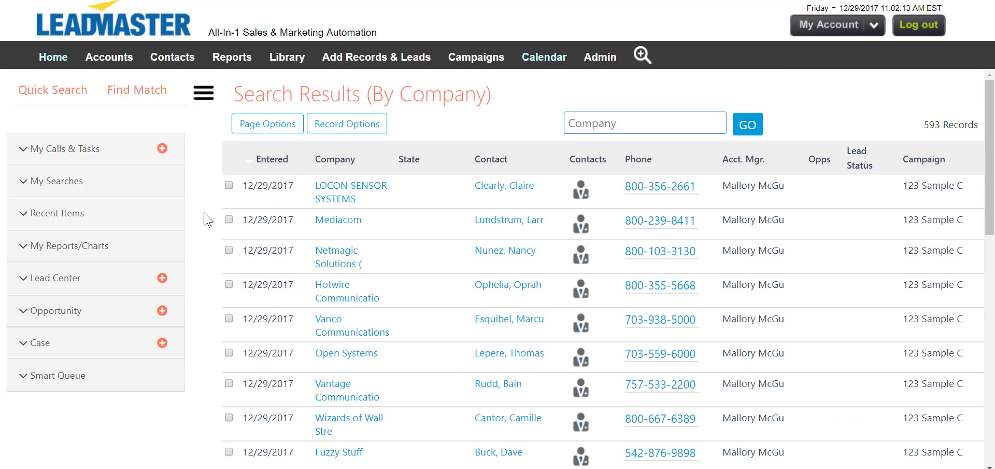
pyautogui.click(350, 196)
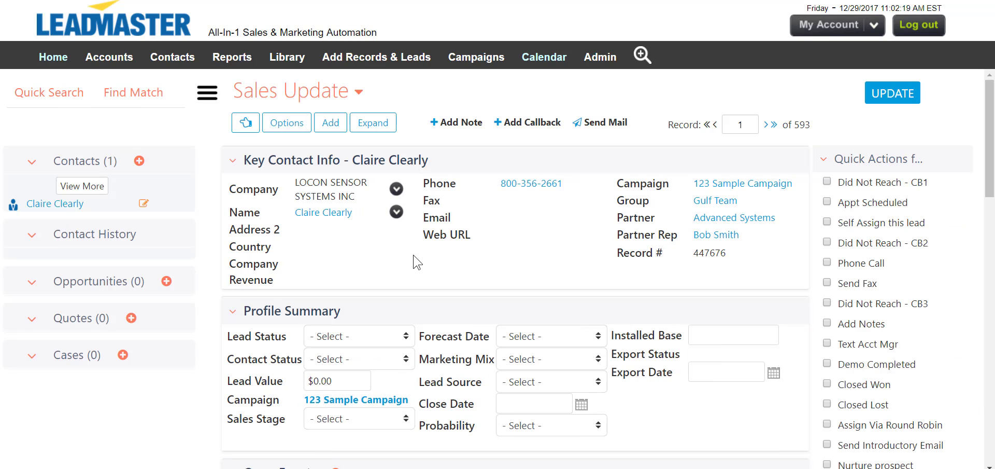
pyautogui.scroll(-3, 414, 255)
pyautogui.scroll(3, 415, 260)
# Open the list of previously imported record files
pyautogui.click(407, 58)
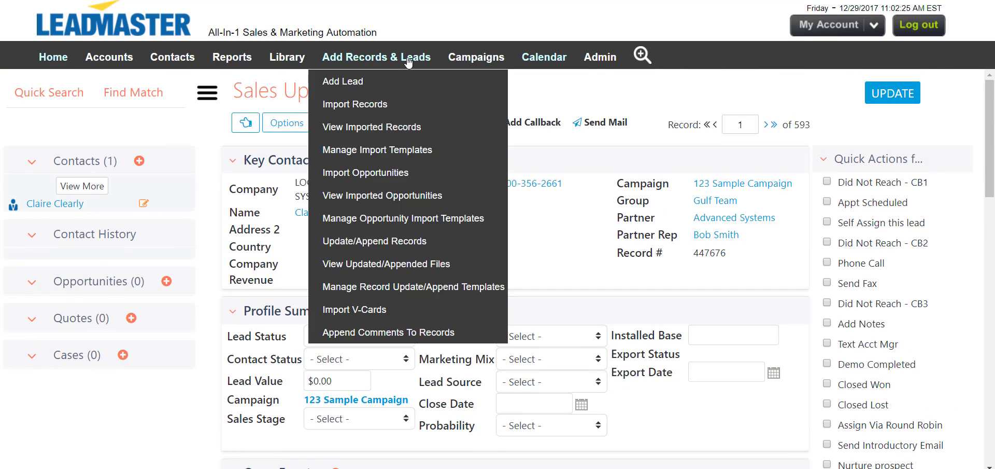
pyautogui.click(406, 127)
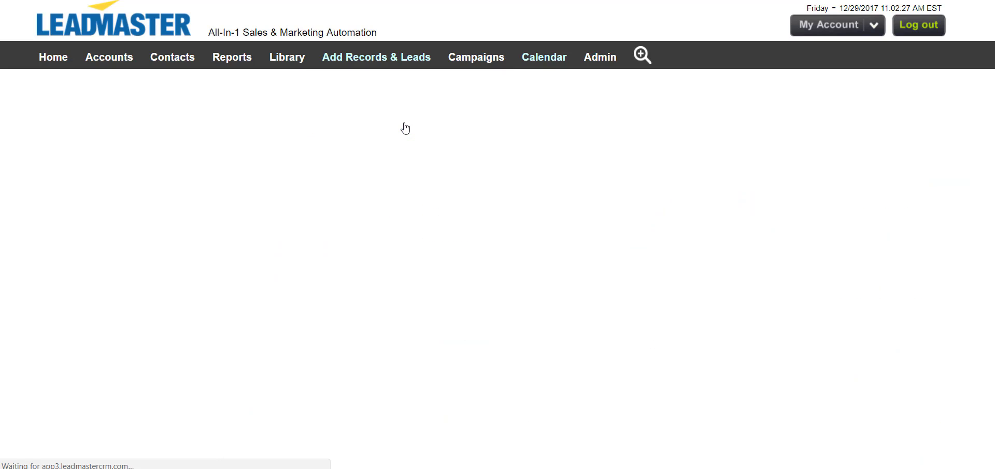